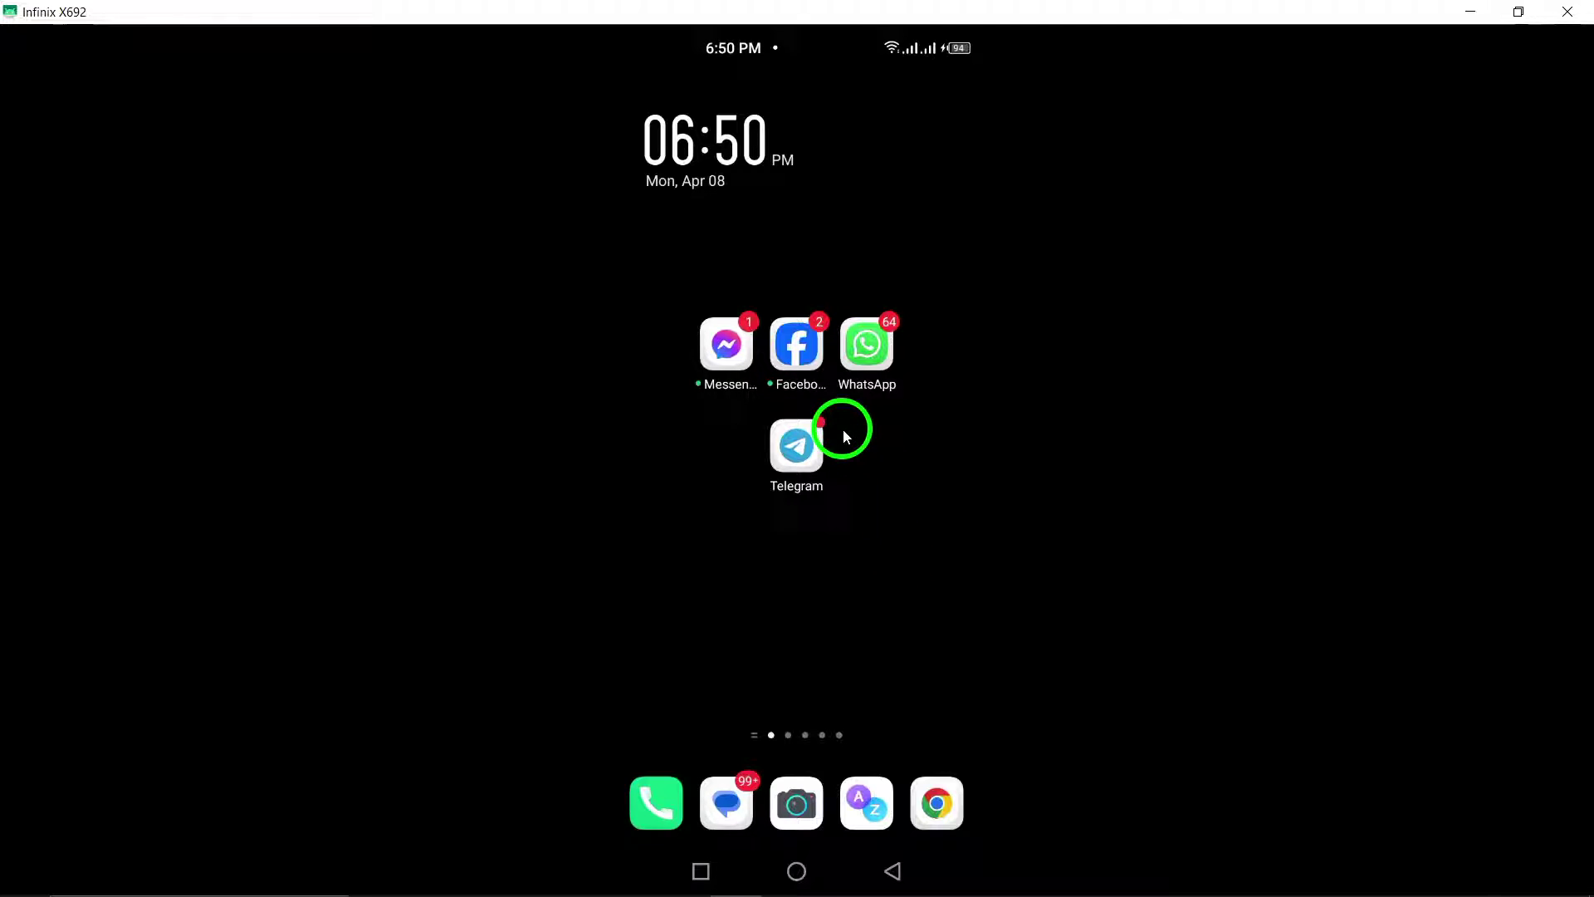
Launch Telegram from the home screen to reach the chat list.
{"action": "left_click", "coordinate": [797, 446]}
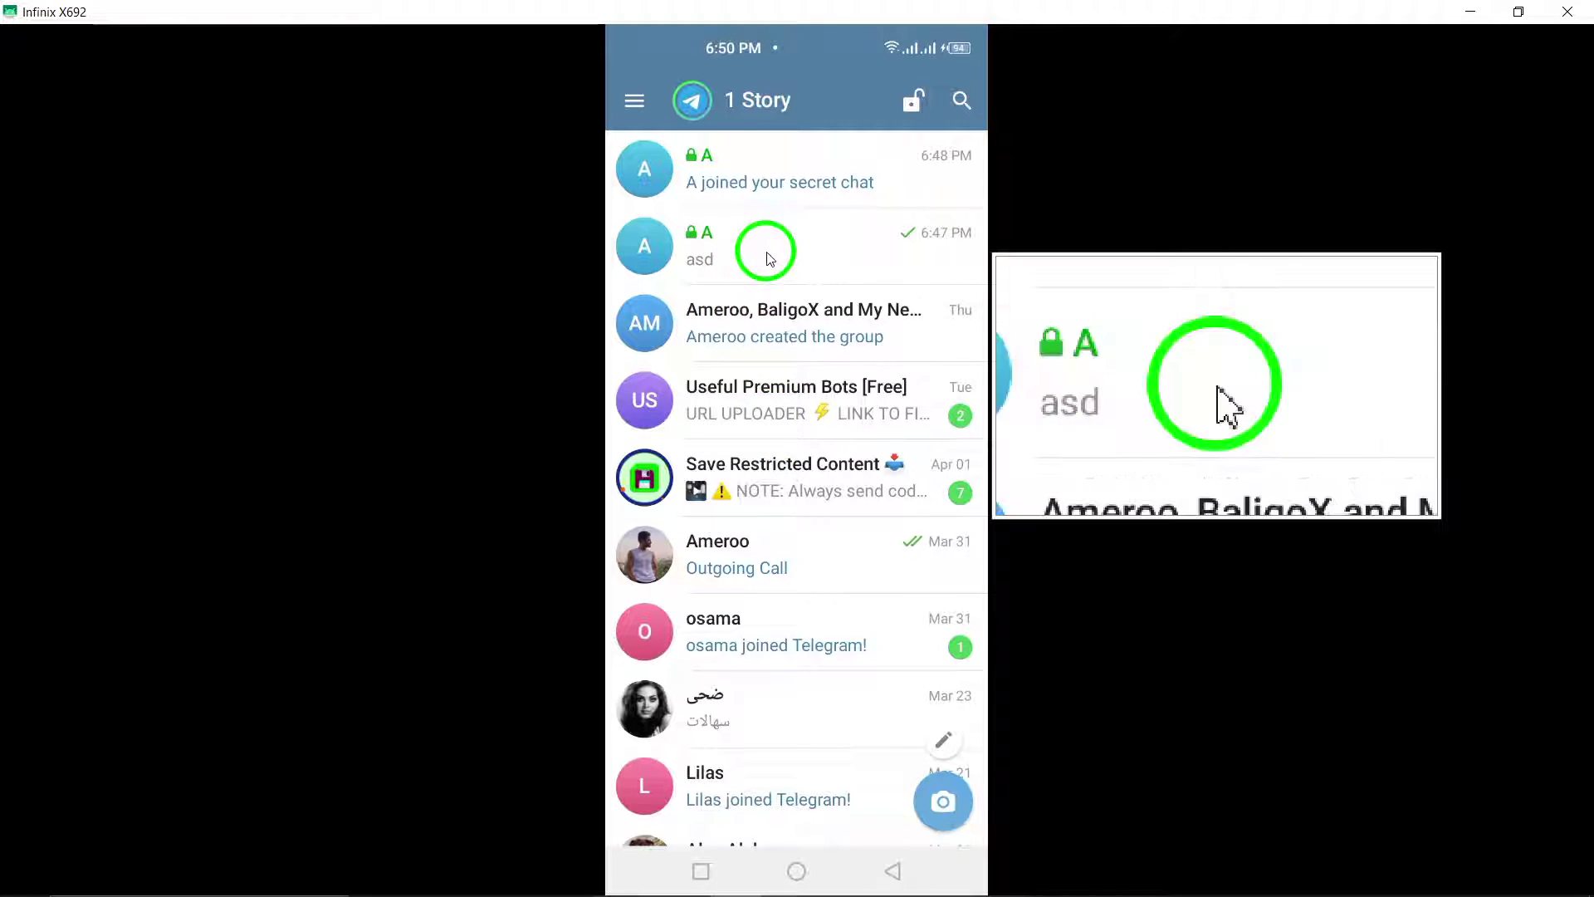
Open the 'A / asd' secret chat and show its options menu.
{"action": "left_click", "coordinate": [766, 256]}
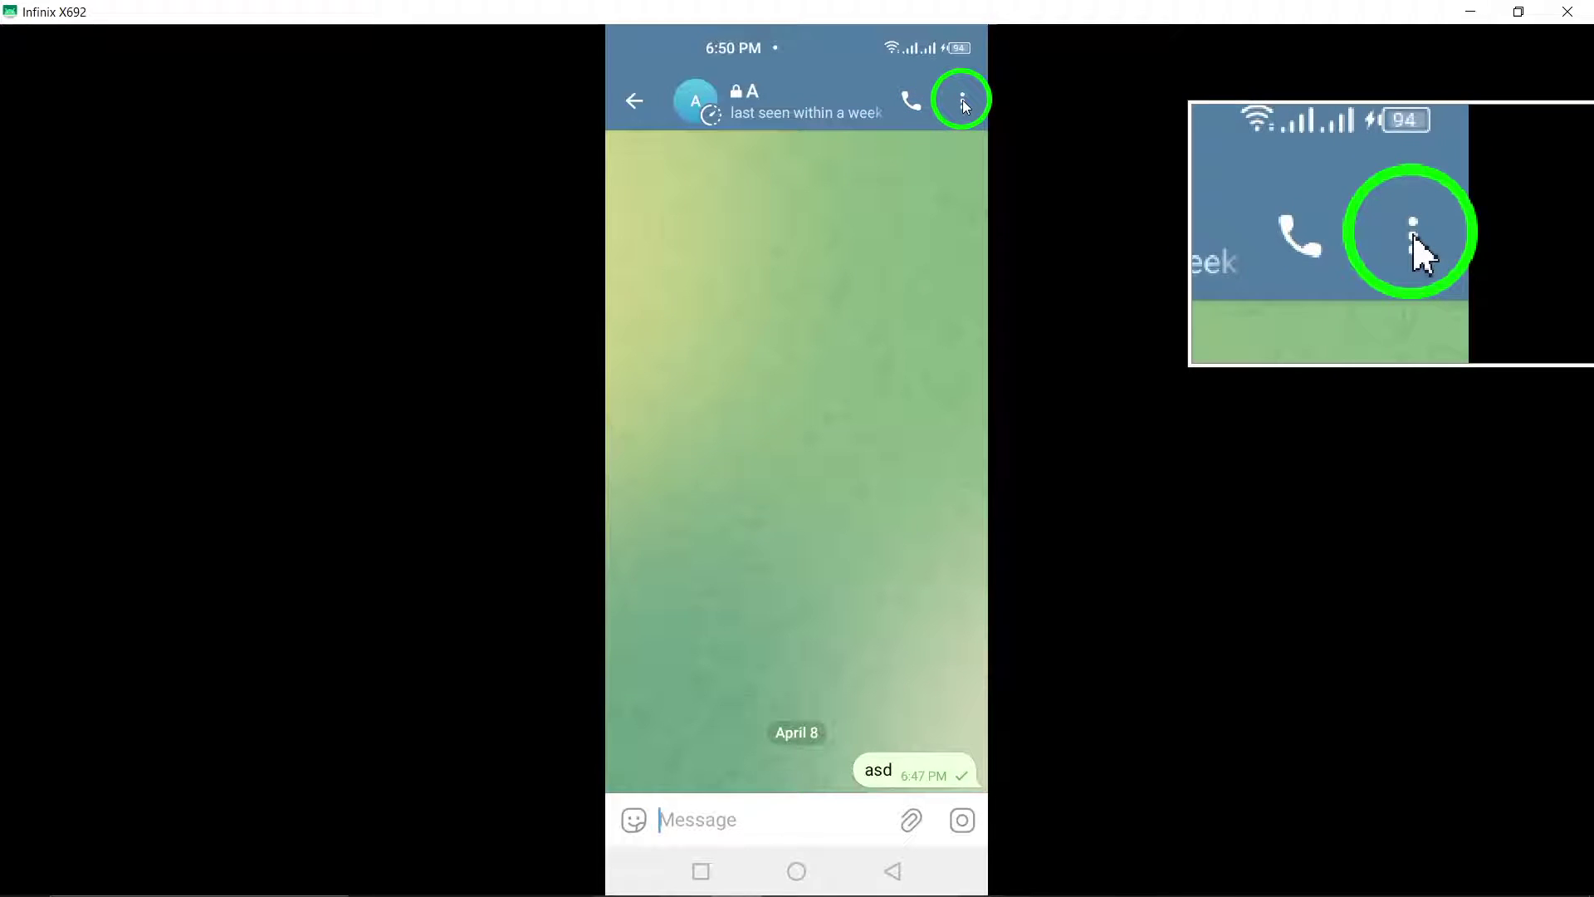
{"action": "left_click", "coordinate": [963, 99]}
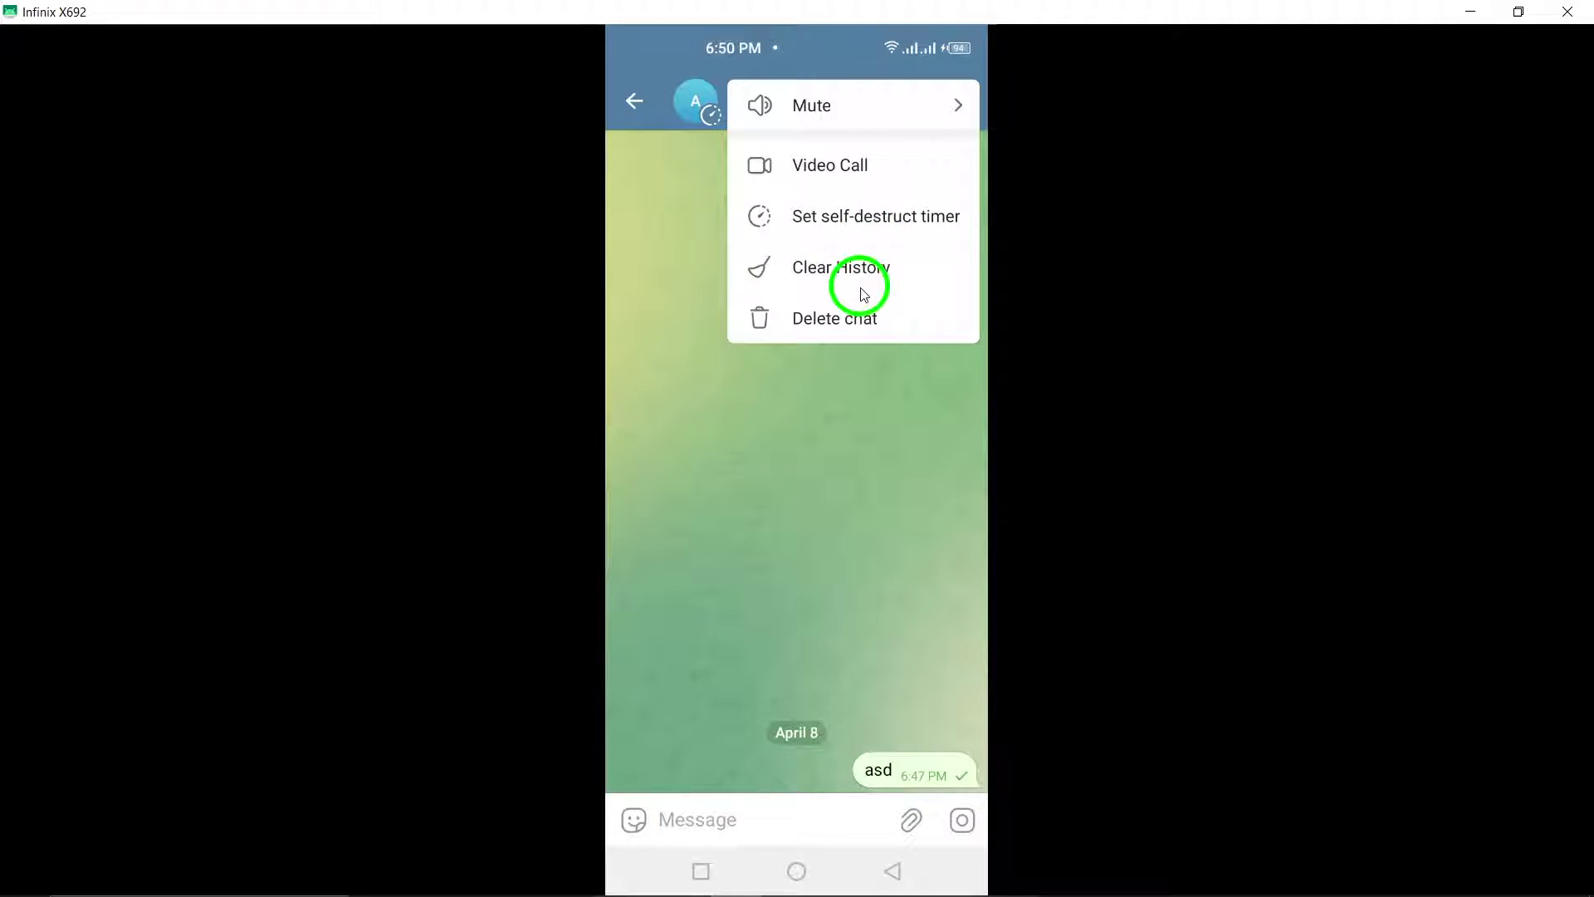
Try screenshotting the secret chat's Delete chat confirmation, then dismiss it.
{"action": "left_click", "coordinate": [845, 318]}
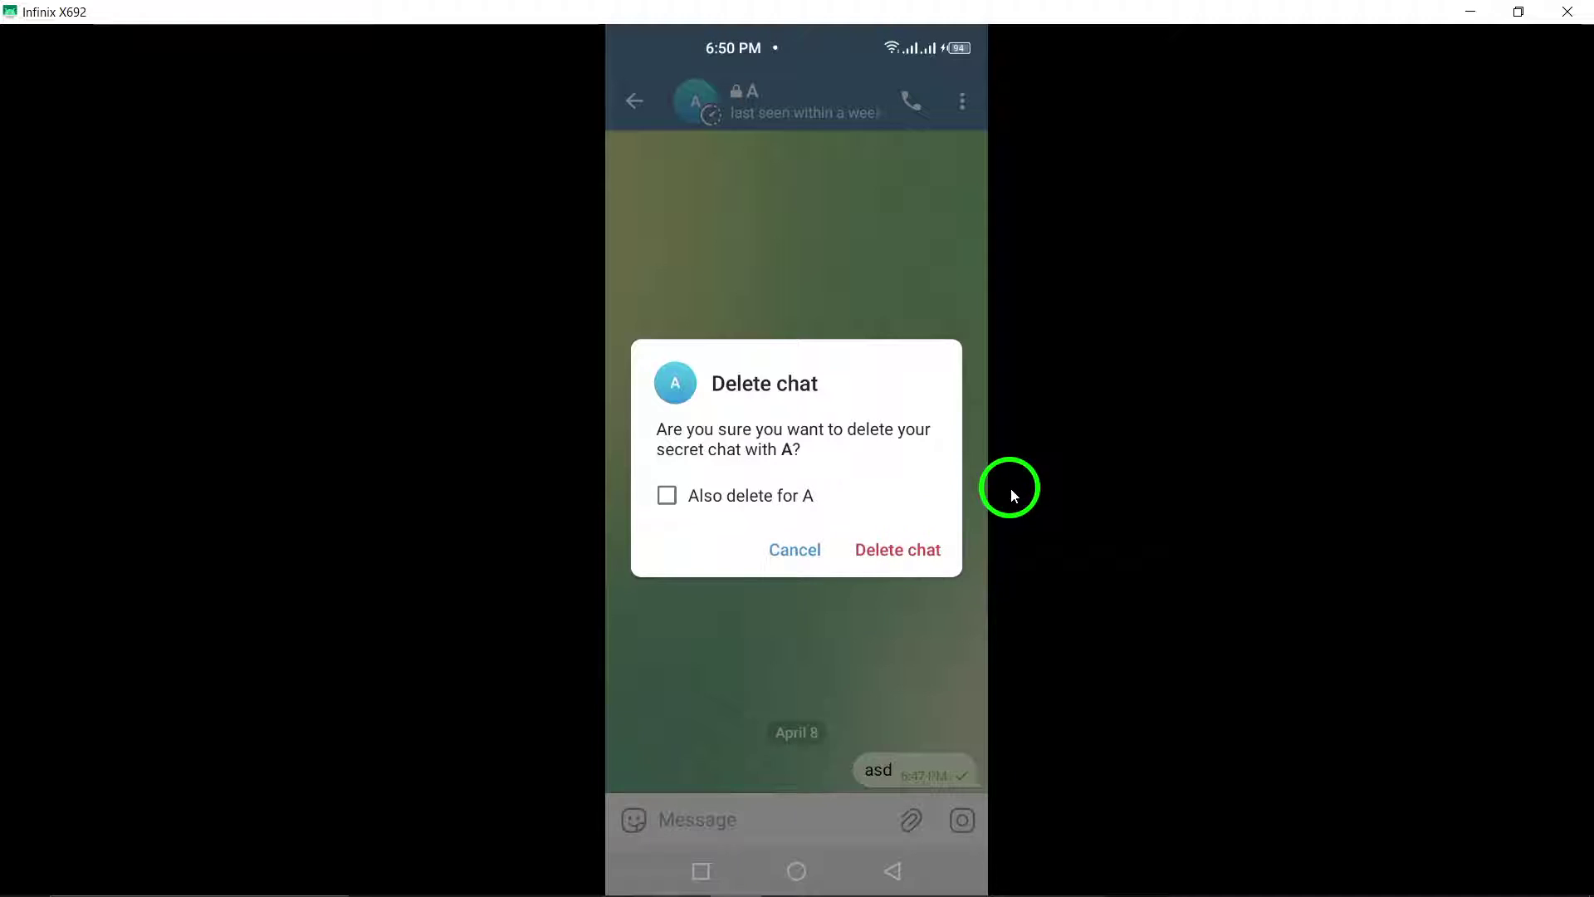
{"action": "left_click", "coordinate": [955, 418]}
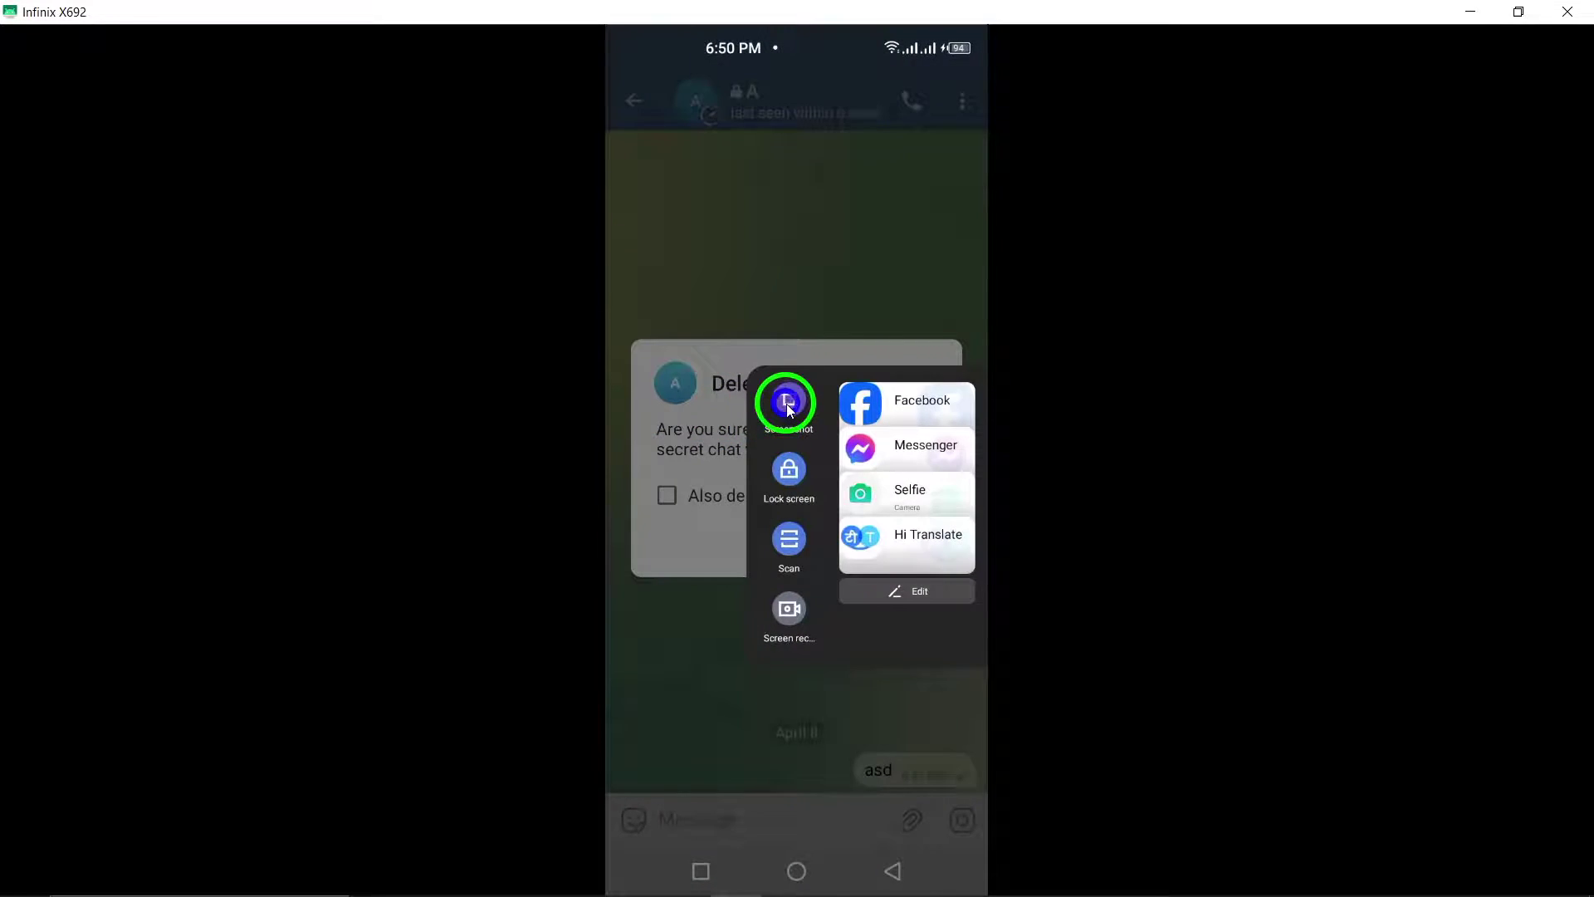
{"action": "left_click", "coordinate": [786, 409]}
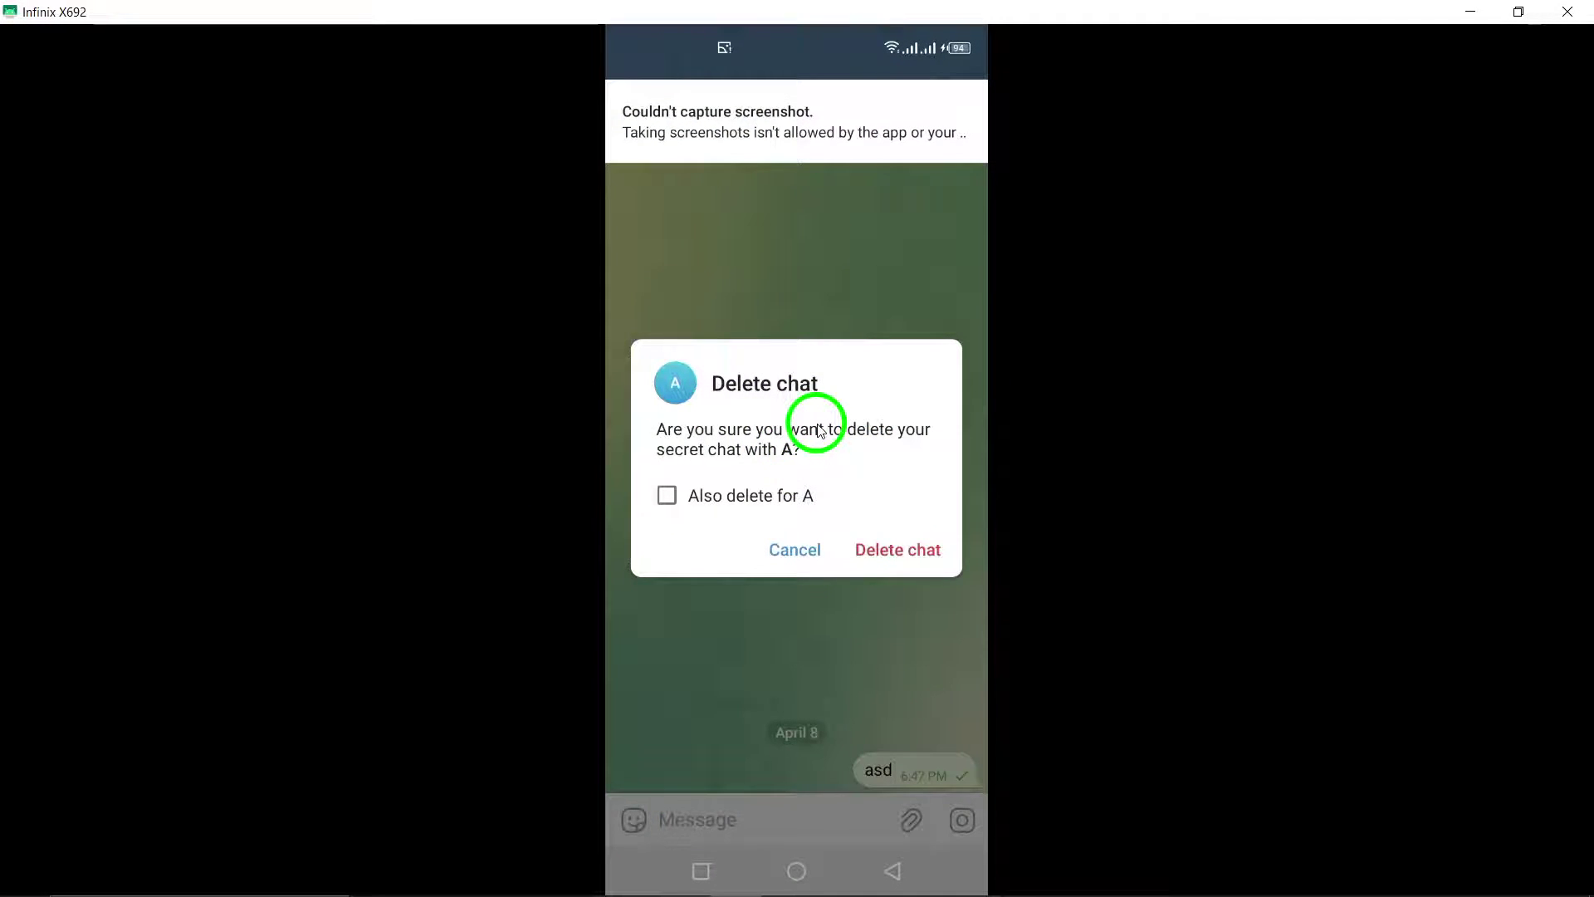
{"action": "left_click", "coordinate": [866, 274]}
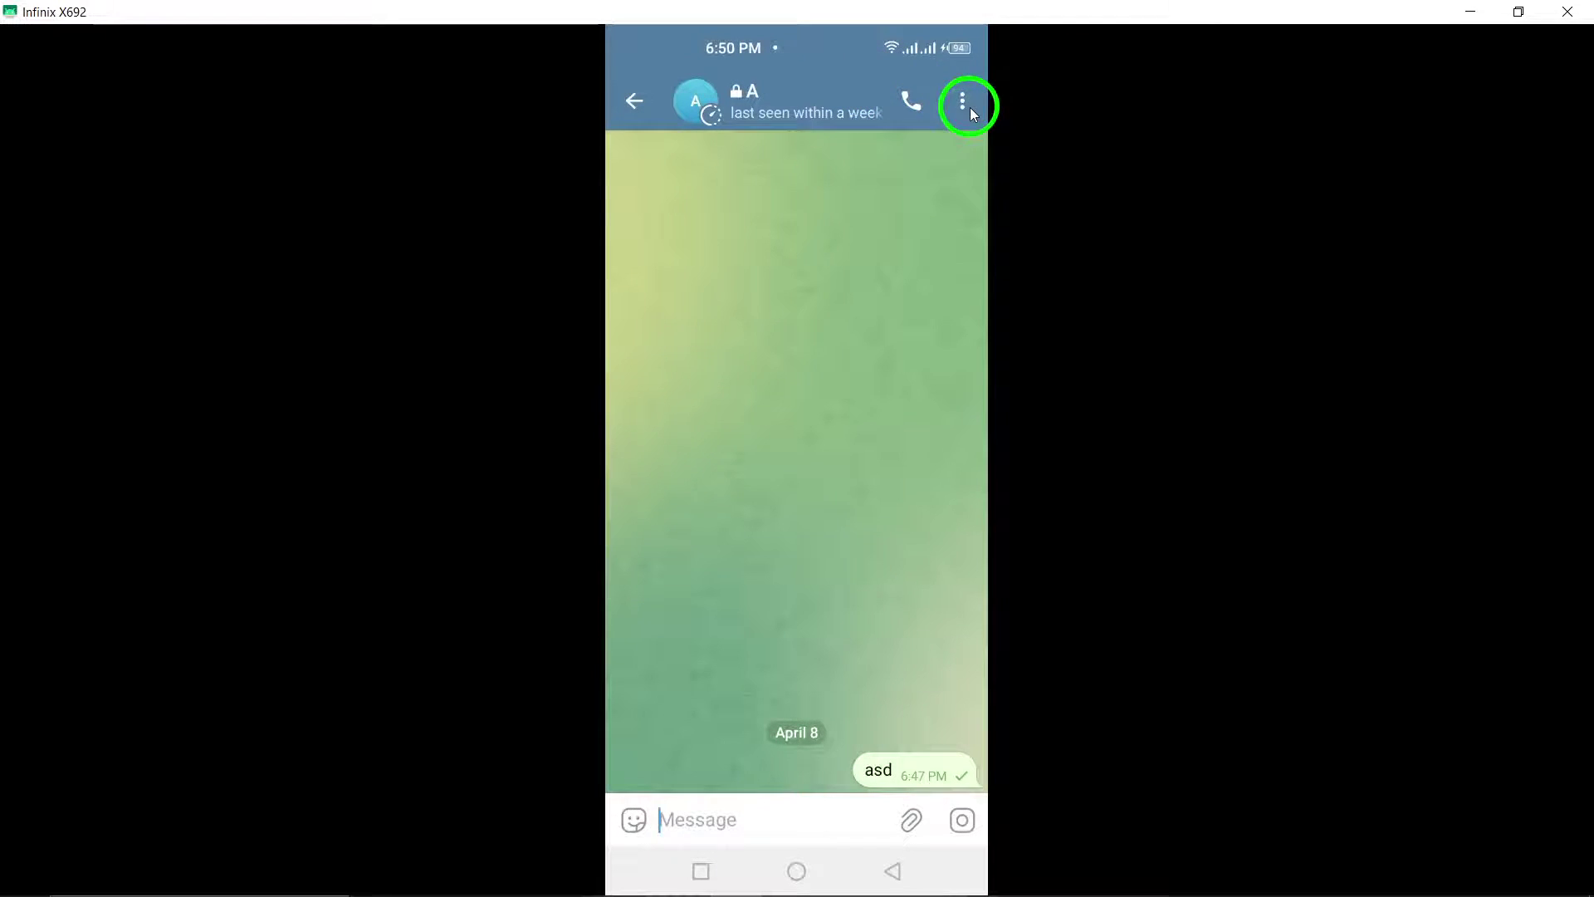
Choose Delete chat from the secret chat's options menu again.
{"action": "left_click", "coordinate": [971, 107]}
{"action": "left_click", "coordinate": [859, 321]}
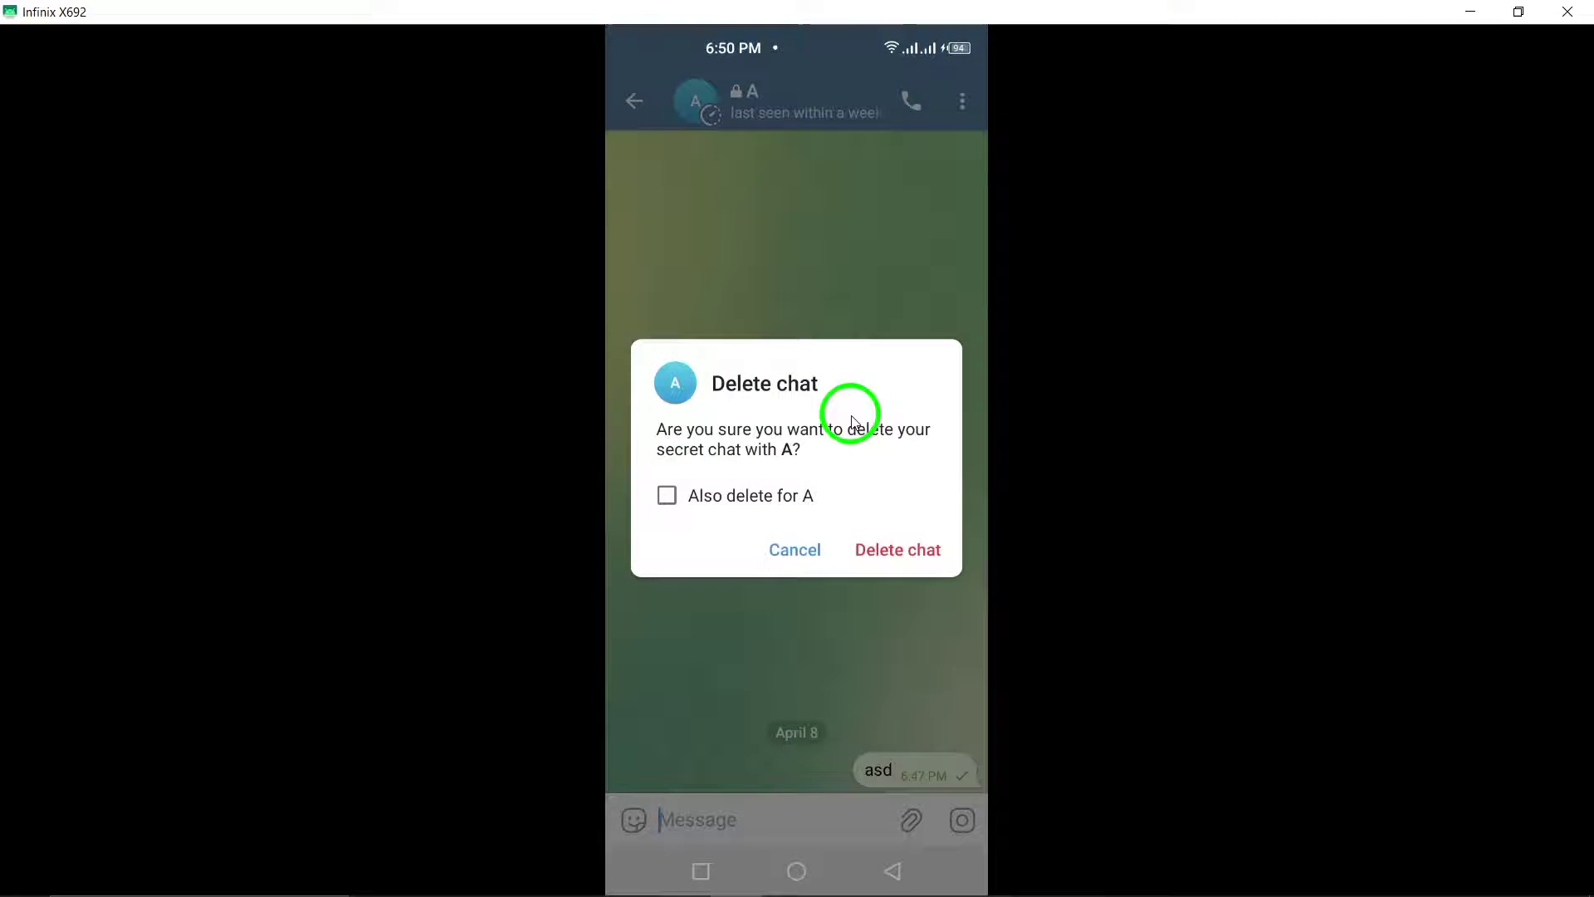